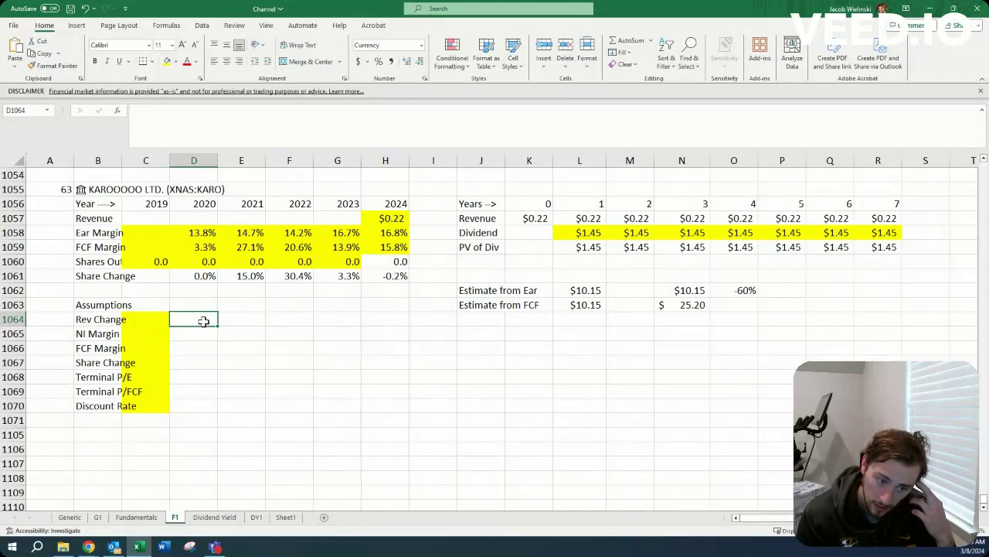
Step: Switch to the QuickFS page in Chrome and read the business description of Karooooo Ltd
scroll(204, 321, up, 2)
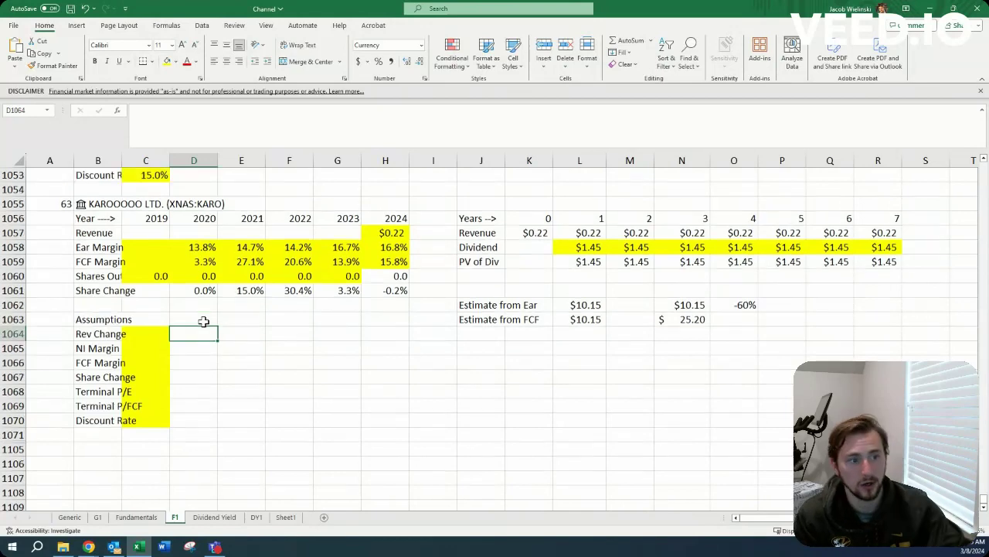
scroll(214, 258, down, 2)
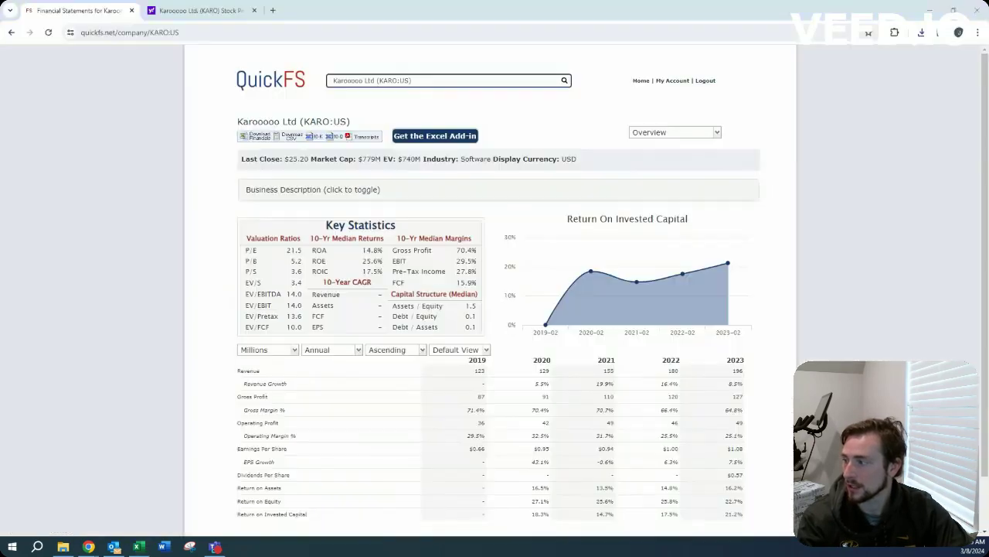
click(89, 547)
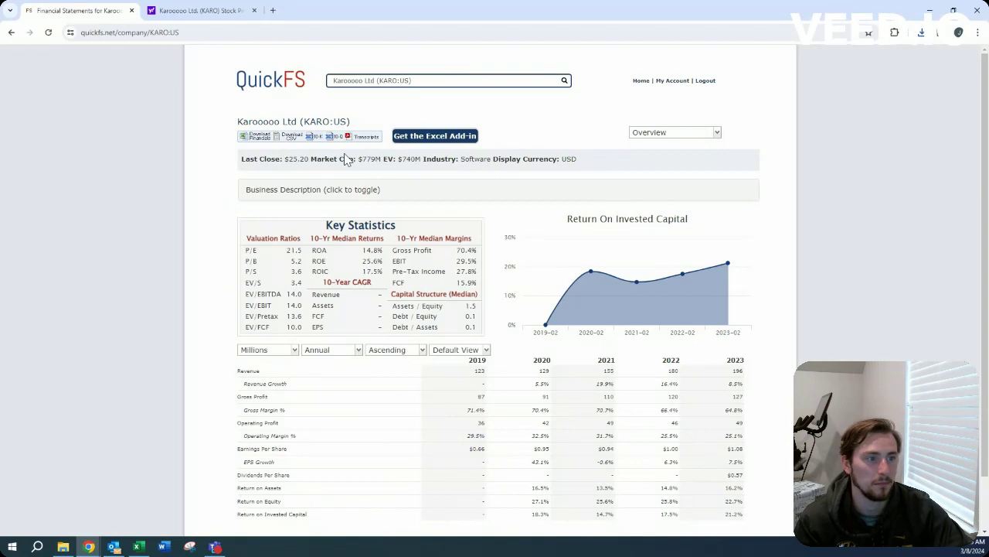
click(401, 195)
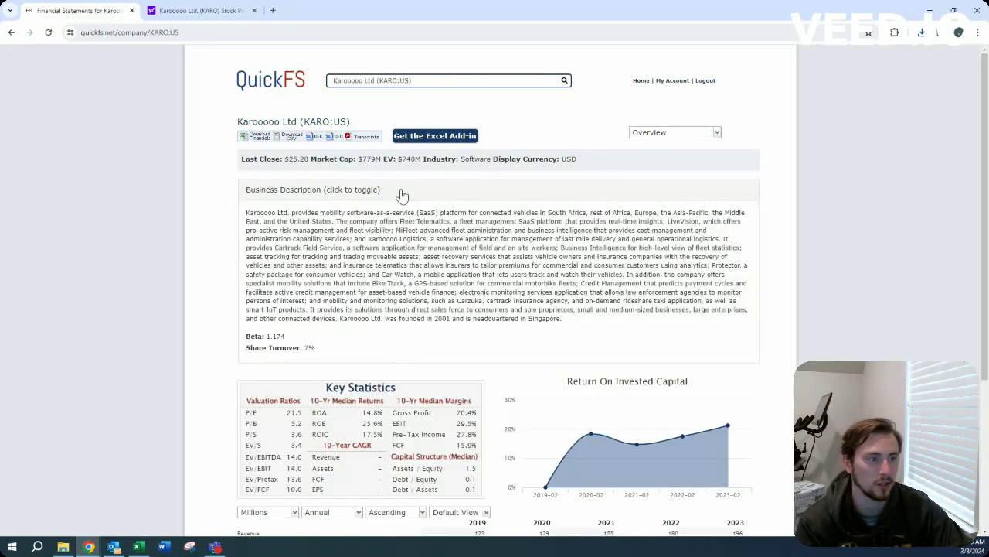
click(470, 200)
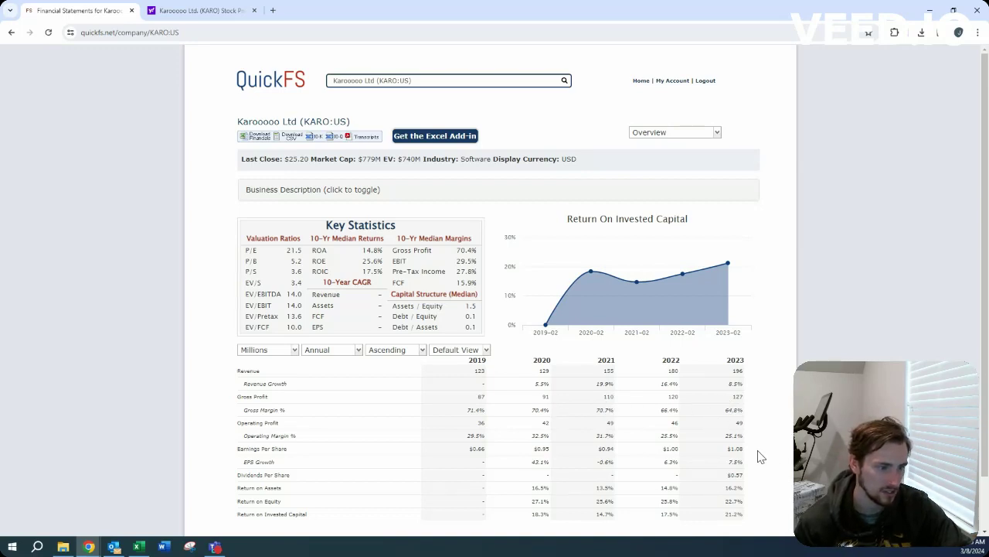
Step: Review Karooooo's annual income statement and balance sheet on QuickFS
click(689, 142)
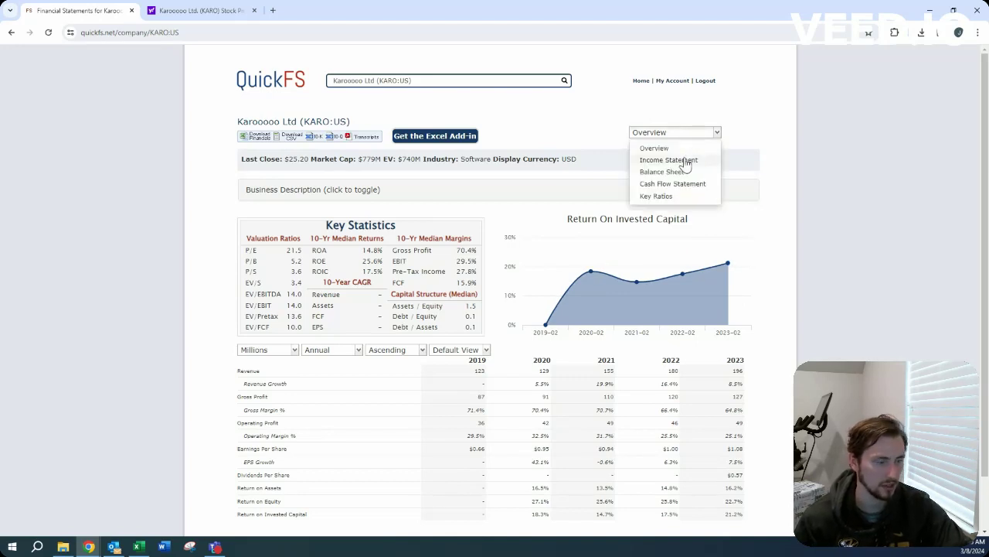
click(669, 160)
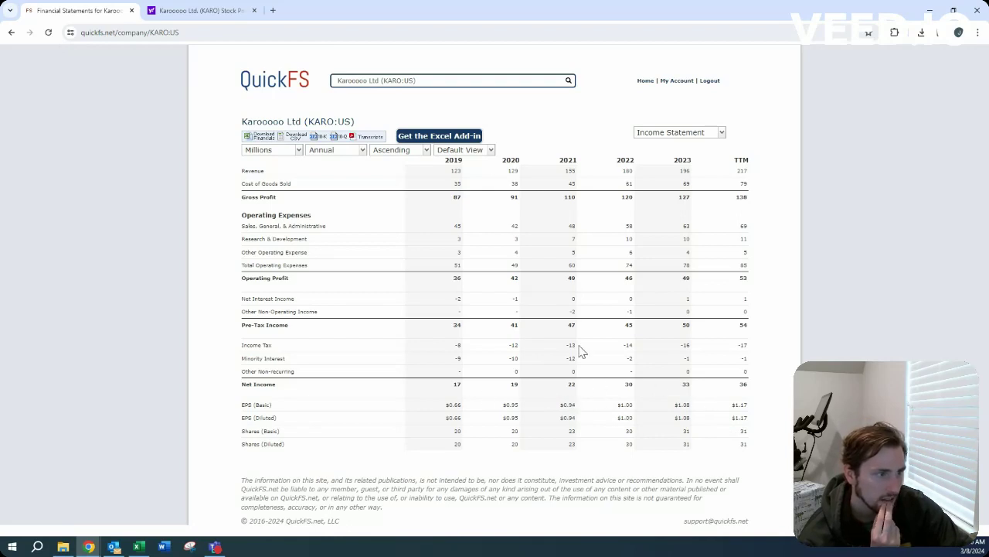
click(716, 136)
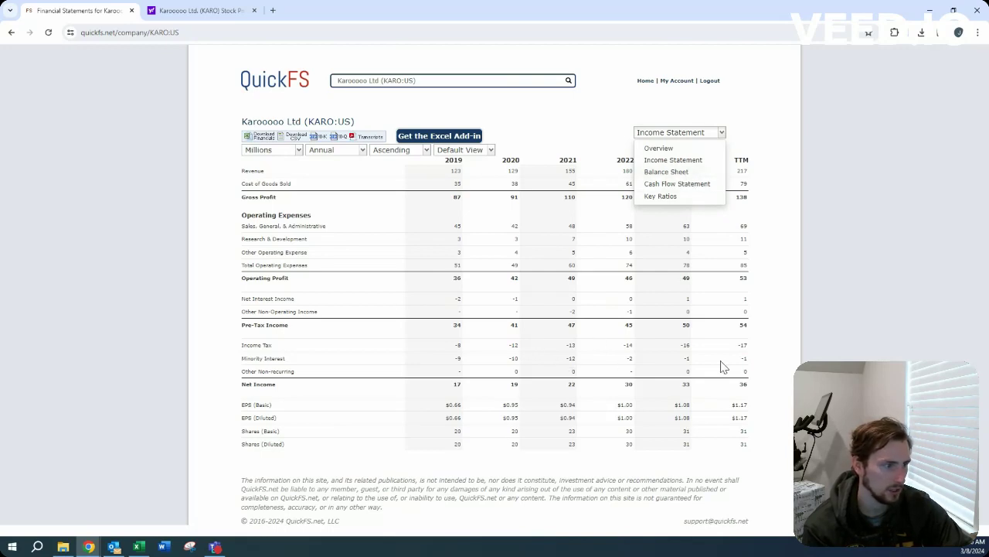
click(673, 173)
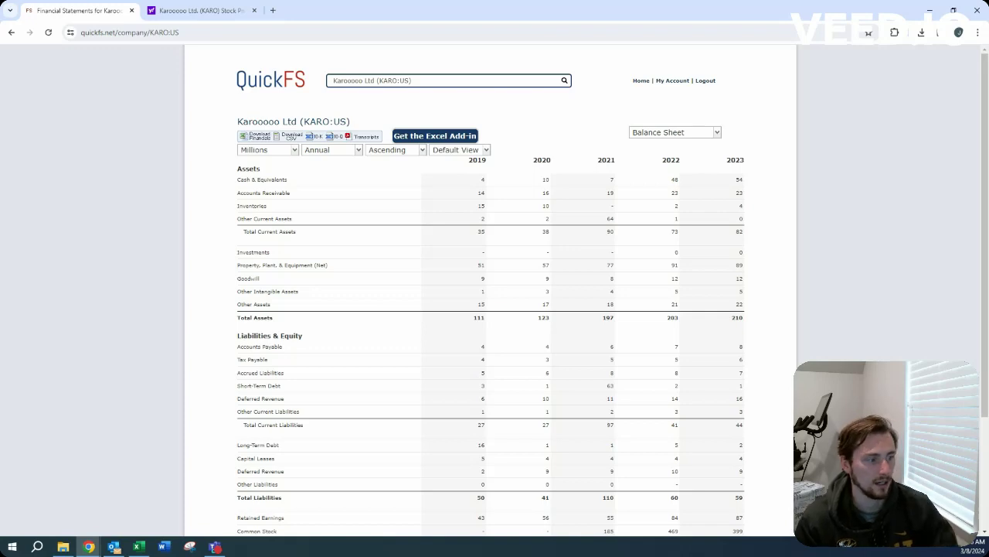
Step: Review Karooooo's cash flow statement and return to the company overview
click(671, 133)
click(673, 184)
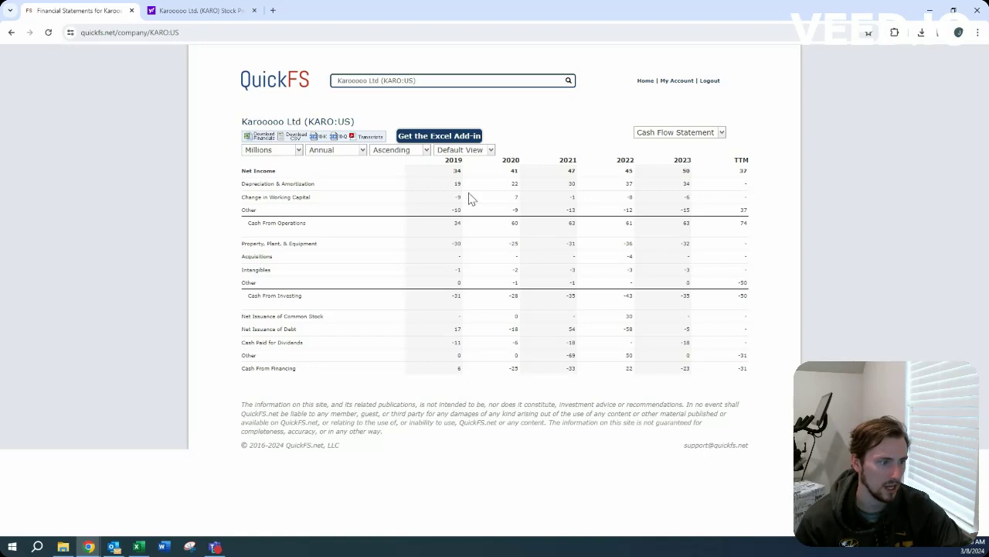
click(210, 11)
click(71, 7)
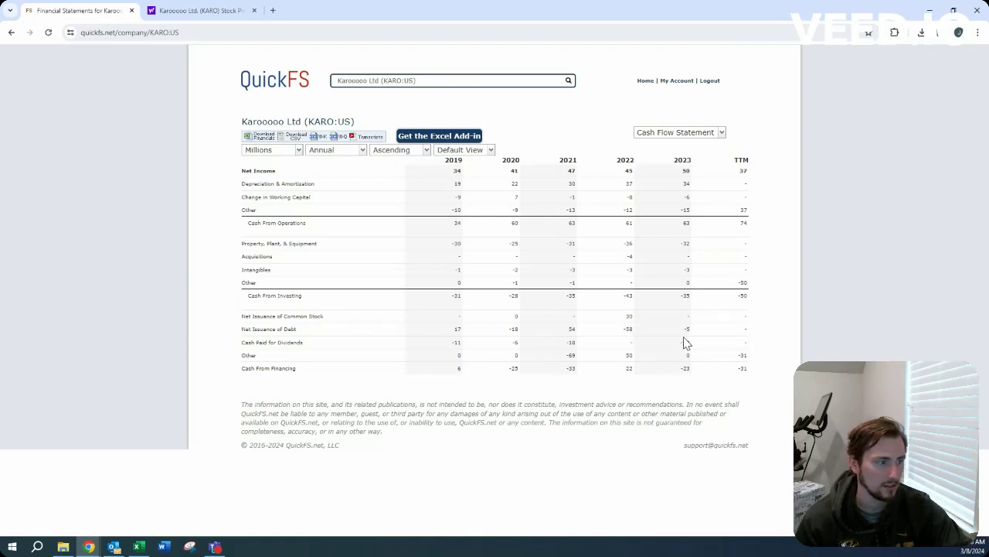
click(691, 133)
click(659, 148)
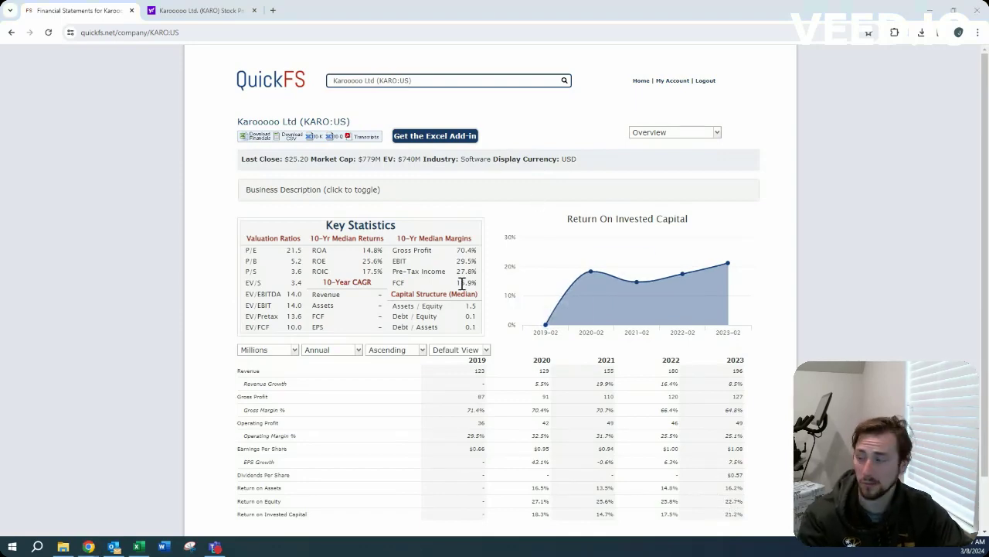
Step: Switch to the Excel valuation sheet and set Karooooo's revenue change assumption to 7%
key(alt+Tab)
key(alt+Tab)
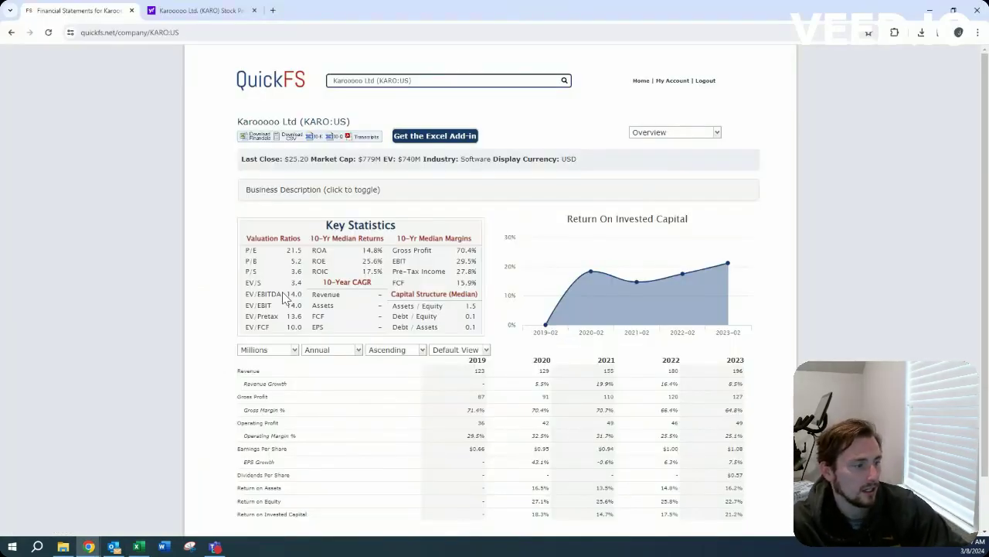
key(alt+Tab)
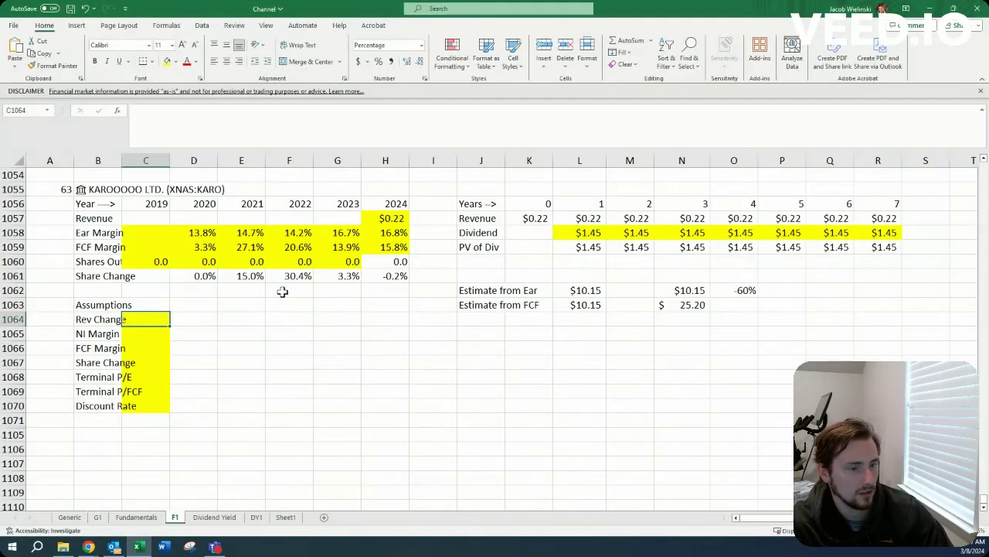
text(7)
key(Return)
Step: Set Karooooo's terminal P/E and terminal P/FCF assumptions to 17 each and the discount rate to 15%
key(Down)
key(Down)
key(Down)
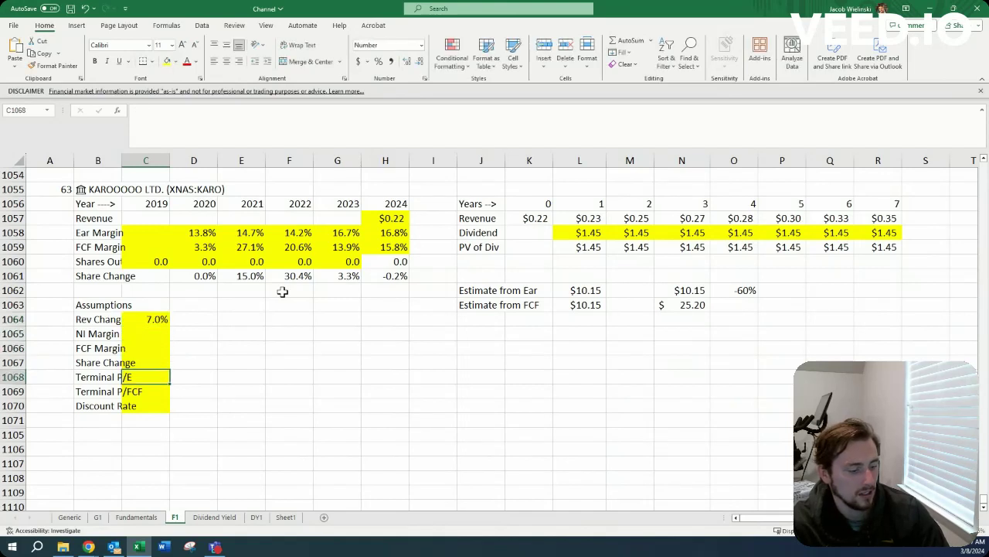
text(17)
key(Return)
text(17)
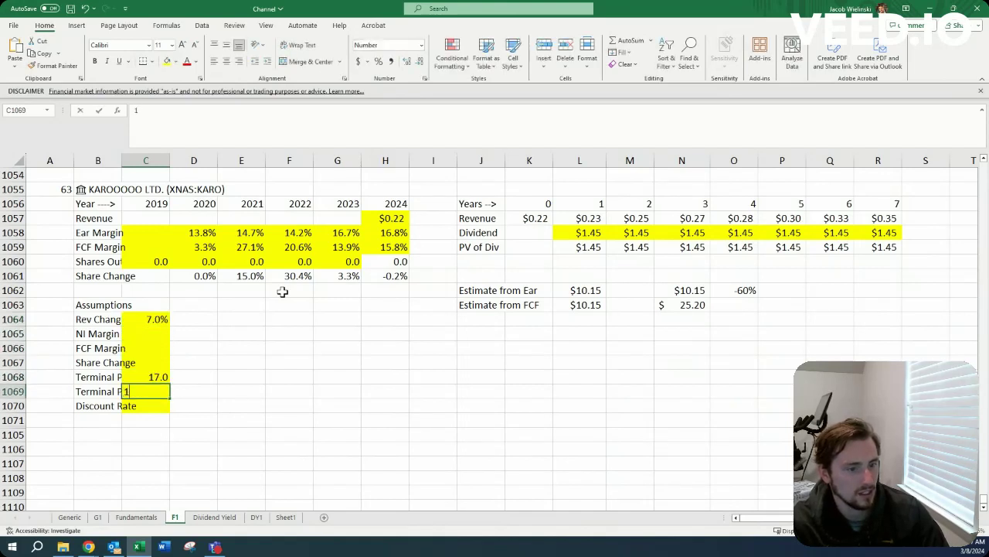
key(Return)
text(15)
key(Return)
Step: Switch to QuickFS and recheck Karooooo's yearly figures, business description and return on invested capital chart
key(alt+Tab)
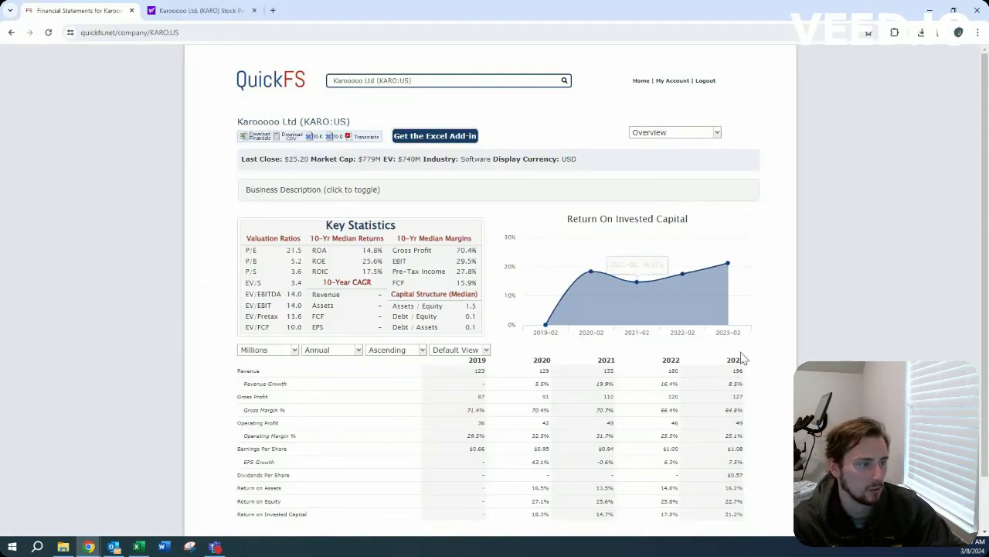
key(alt+Tab)
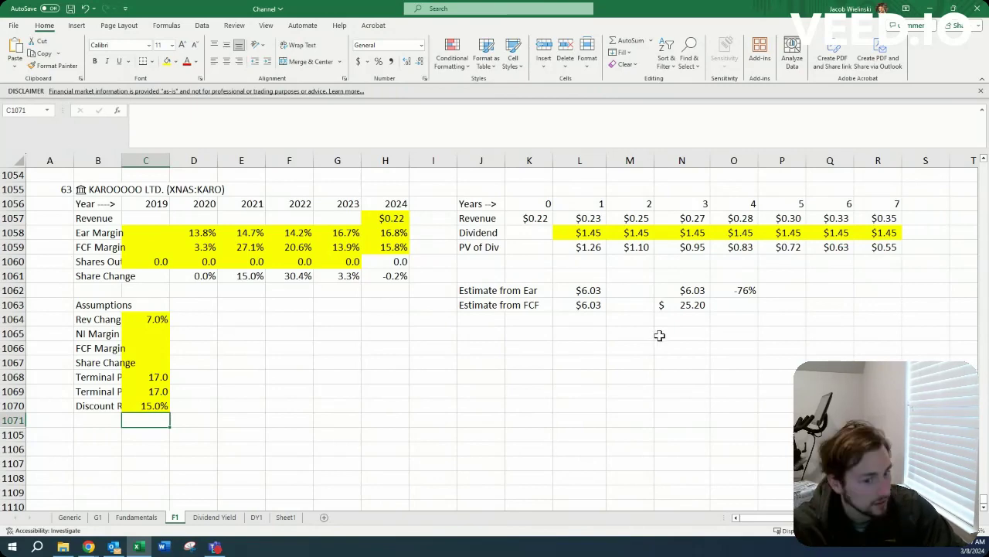
key(alt+Tab)
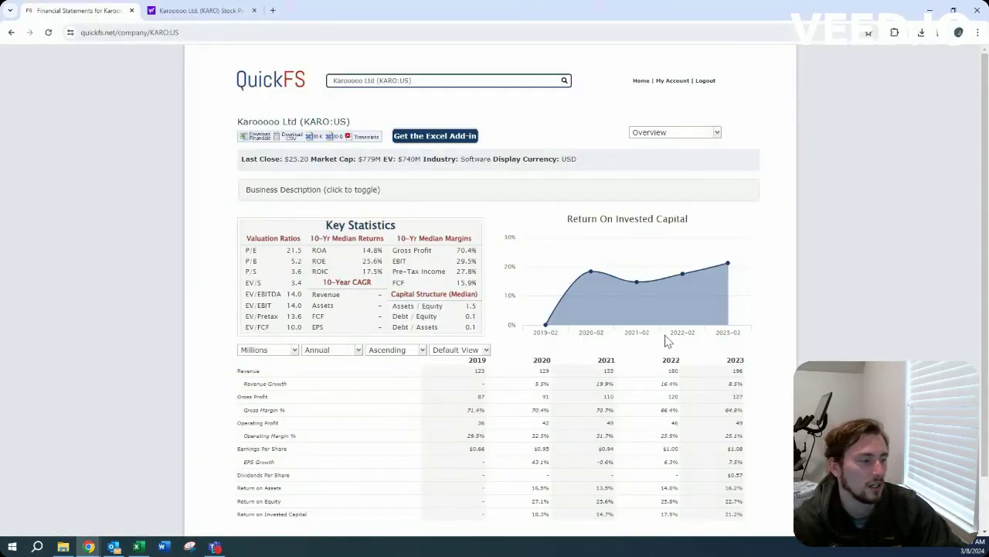
click(532, 196)
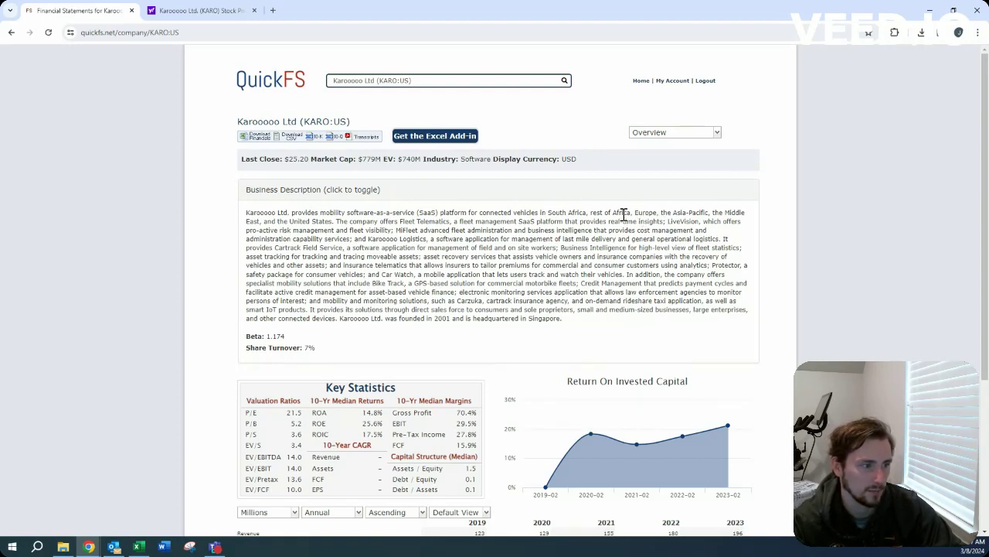
click(560, 193)
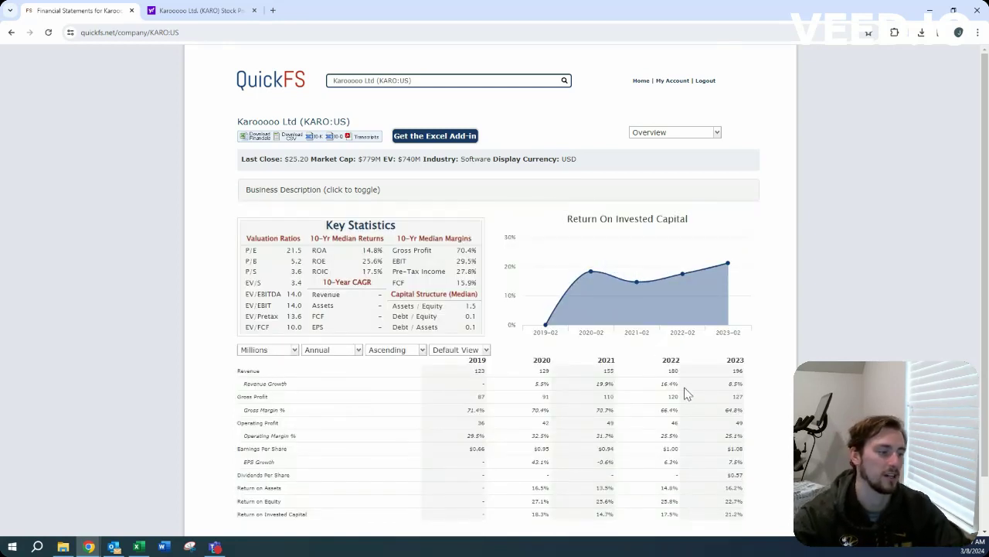
mouse_move(603, 239)
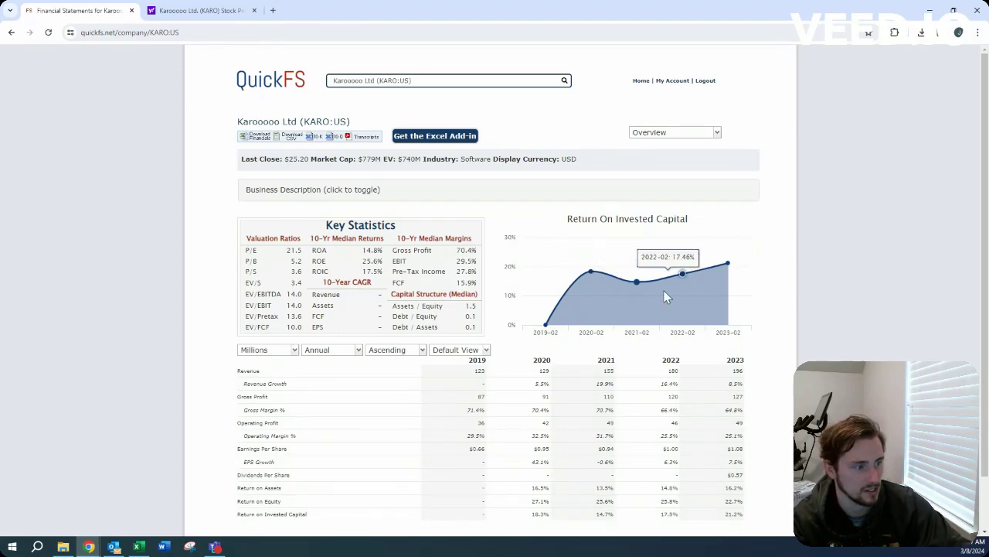
Step: Switch back to Excel and check the averages of Karooooo's earnings margins and FCF margins for 2020 to 2024
key(alt+Tab)
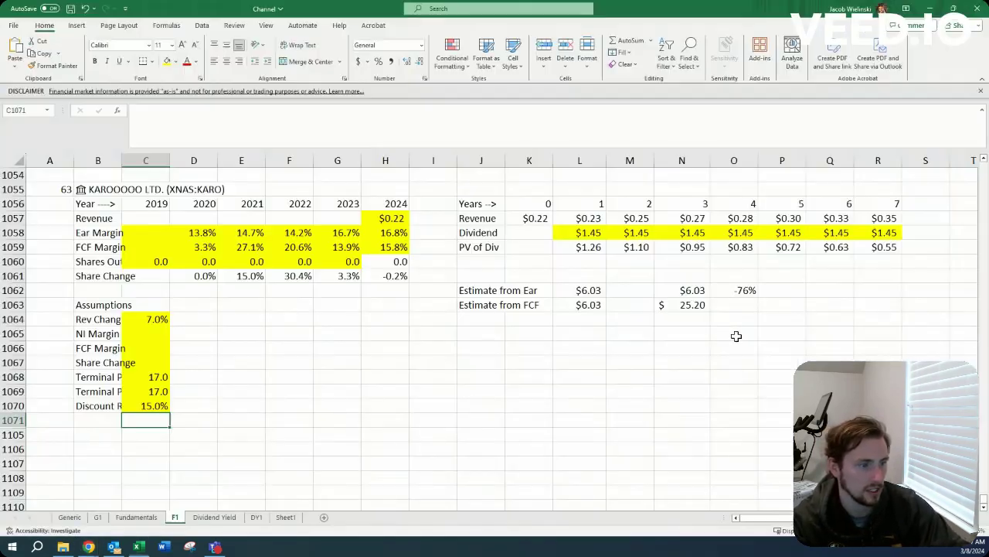
click(174, 375)
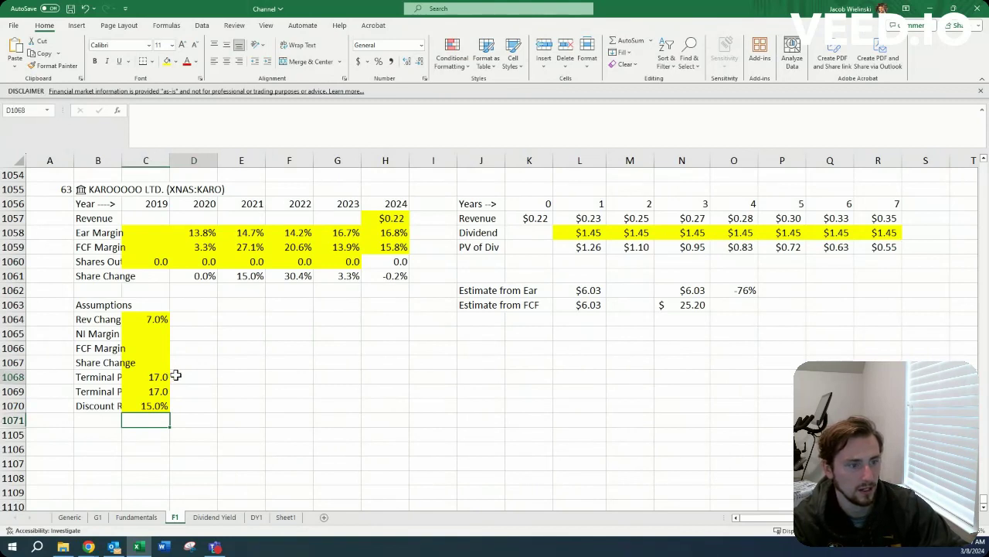
click(207, 231)
key(ctrl+shift+Right)
key(Down)
key(ctrl+shift+Right)
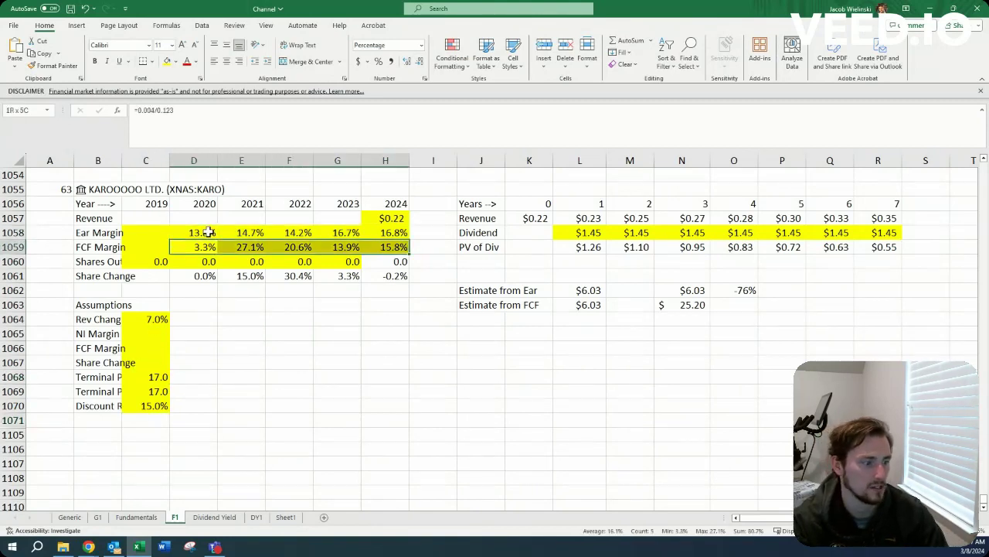
Step: Set Karooooo's NI margin assumption to 15%, the FCF margin to 16% and the share change to 0%
key(Down)
key(Down)
key(Down)
key(Down)
key(Down)
key(Down)
key(Down)
key(Left)
key(Up)
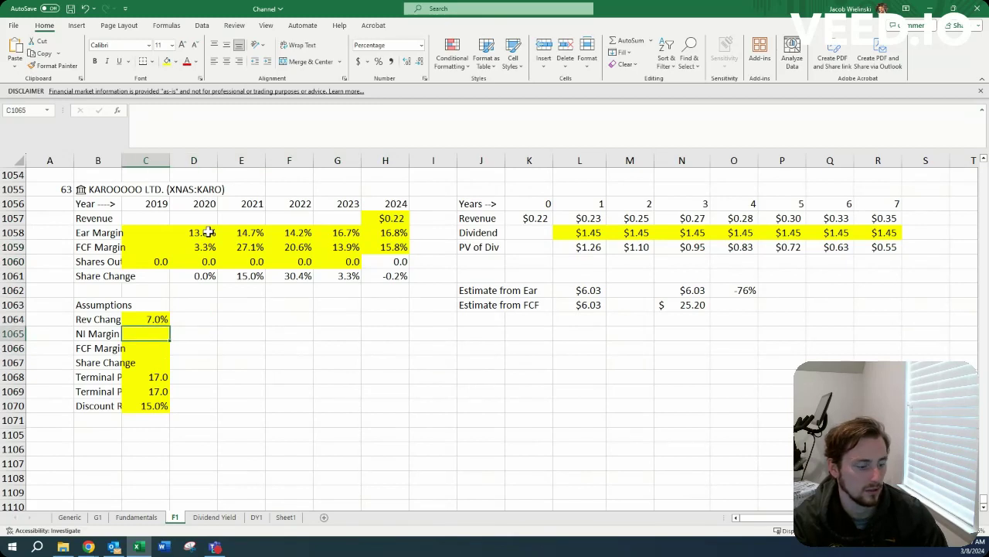
text(15)
key(Return)
text(16)
key(Return)
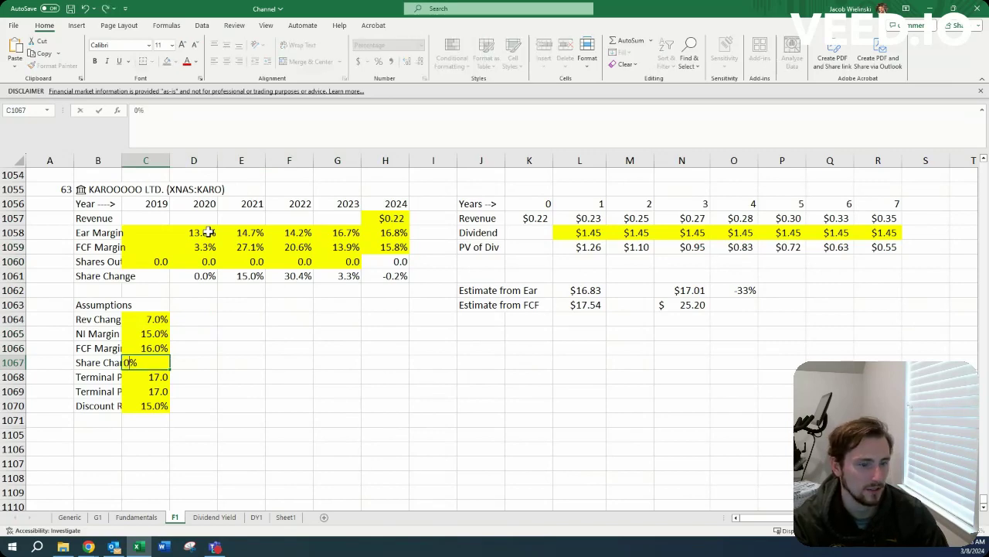
Step: Compare the projected dividend in the Excel sheet with the overview and cash flow statement on QuickFS
key(alt+Tab)
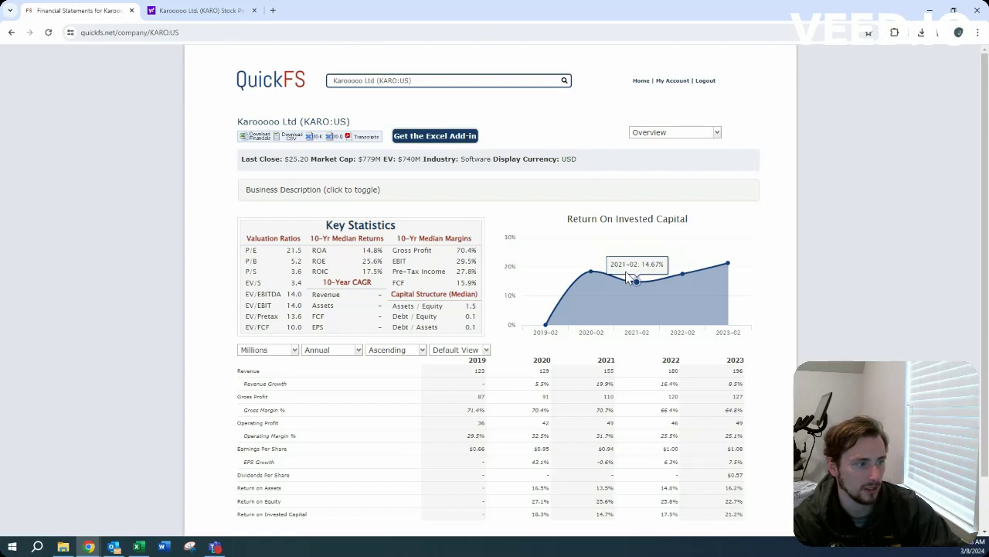
key(alt+Tab)
key(alt+Tab)
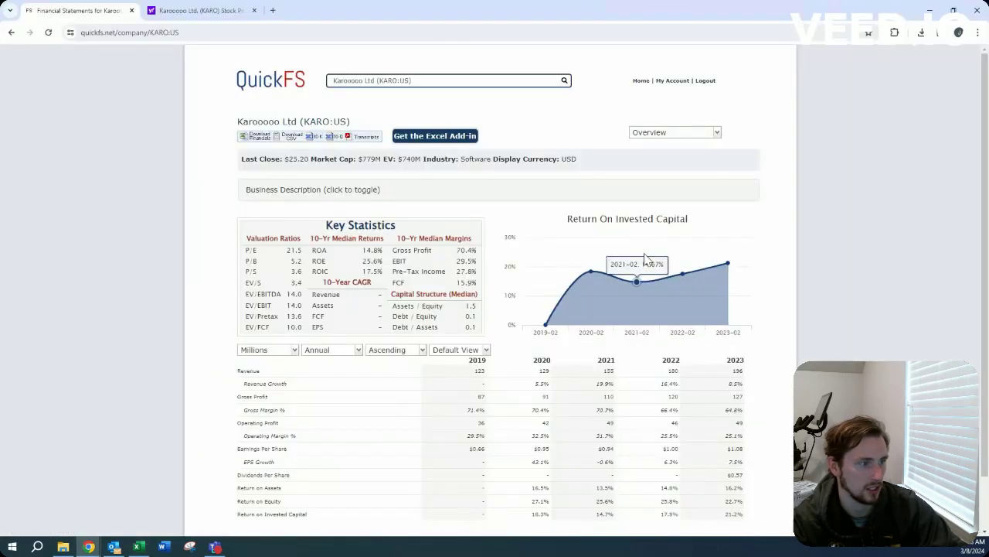
key(alt+Tab)
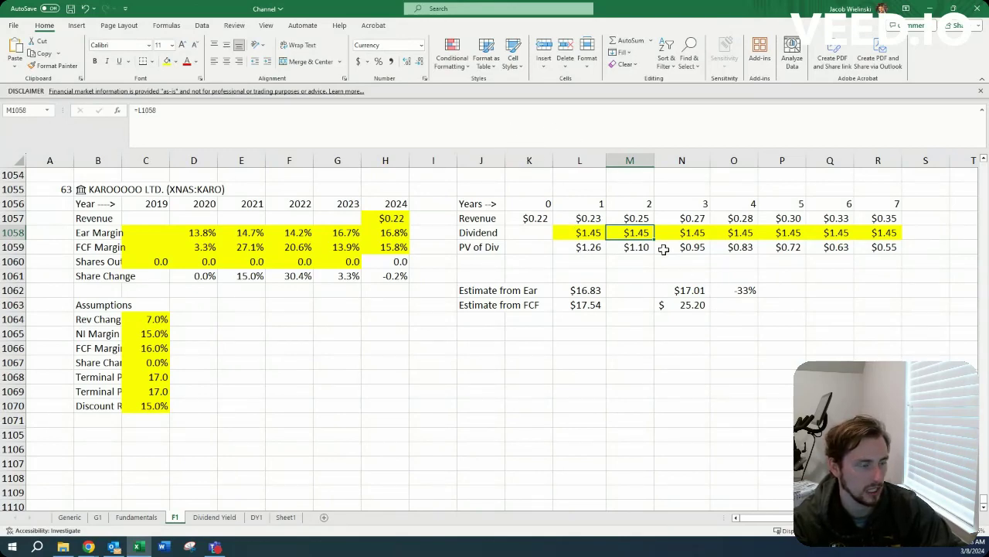
key(alt+Tab)
click(709, 133)
click(694, 182)
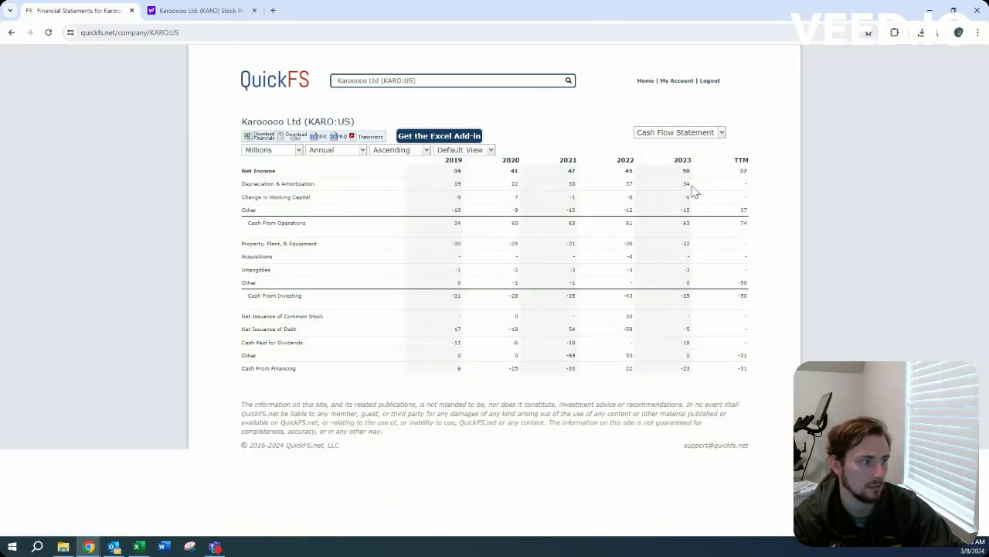
click(685, 133)
click(681, 149)
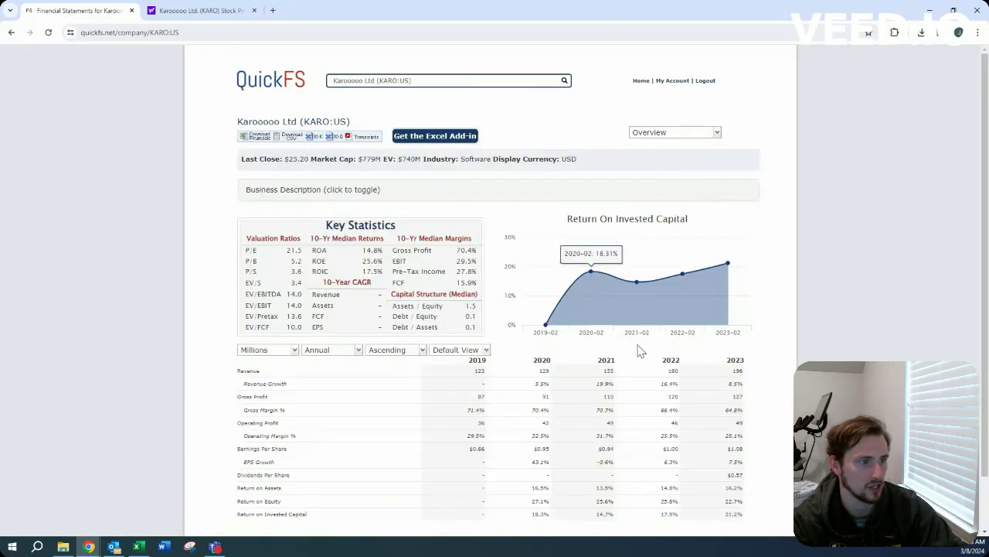
Step: Return to the Excel sheet and review Karooooo's price estimates and its historical margin and share rows
key(alt+Tab)
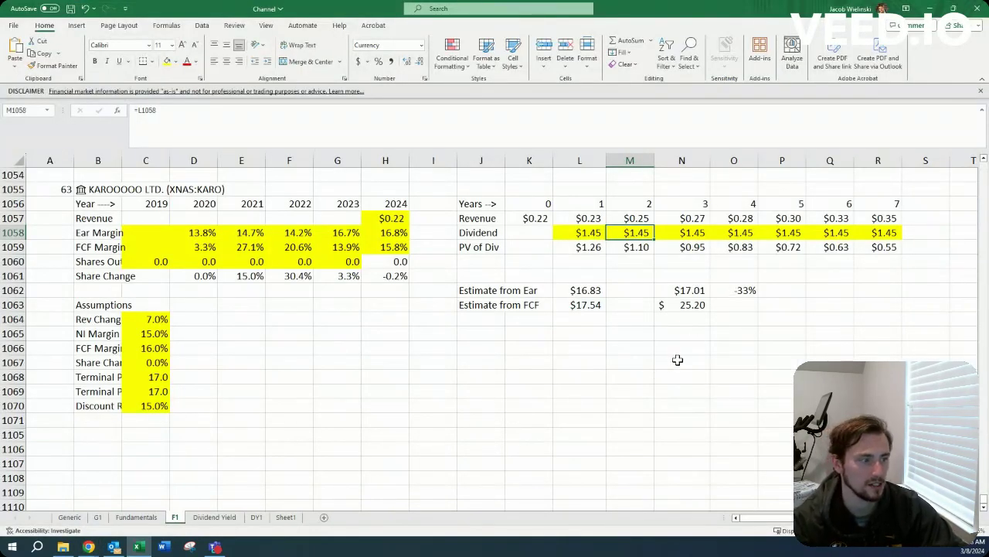
click(761, 292)
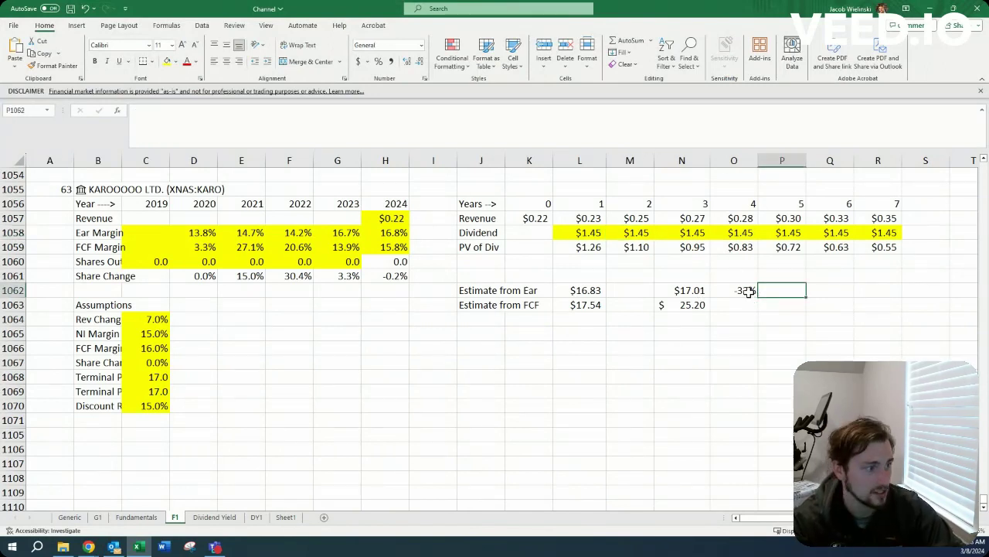
click(57, 233)
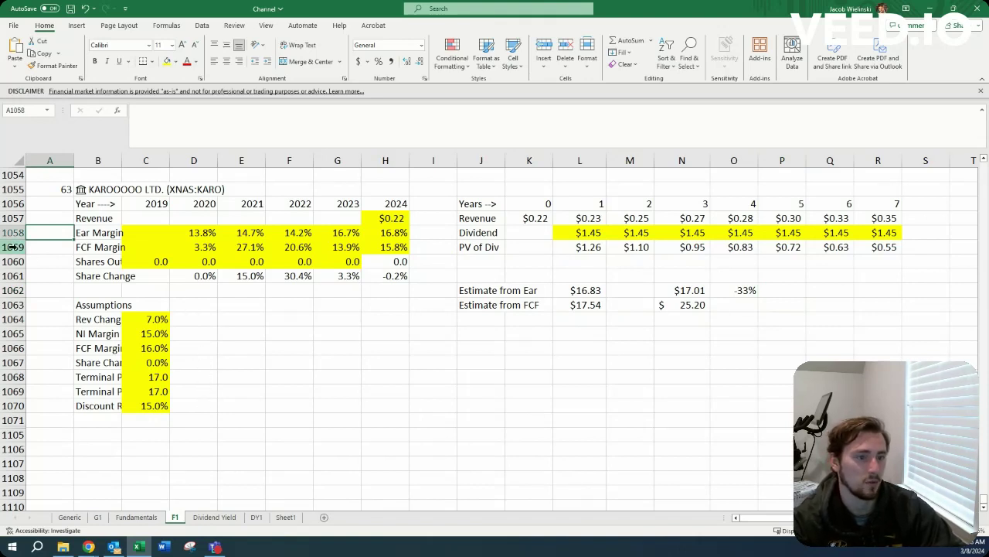
click(54, 247)
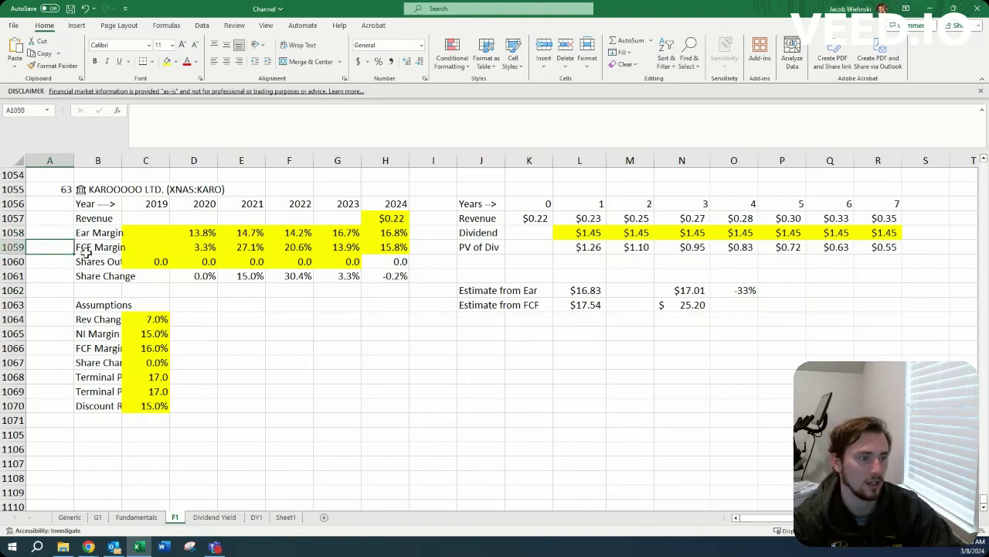
click(69, 263)
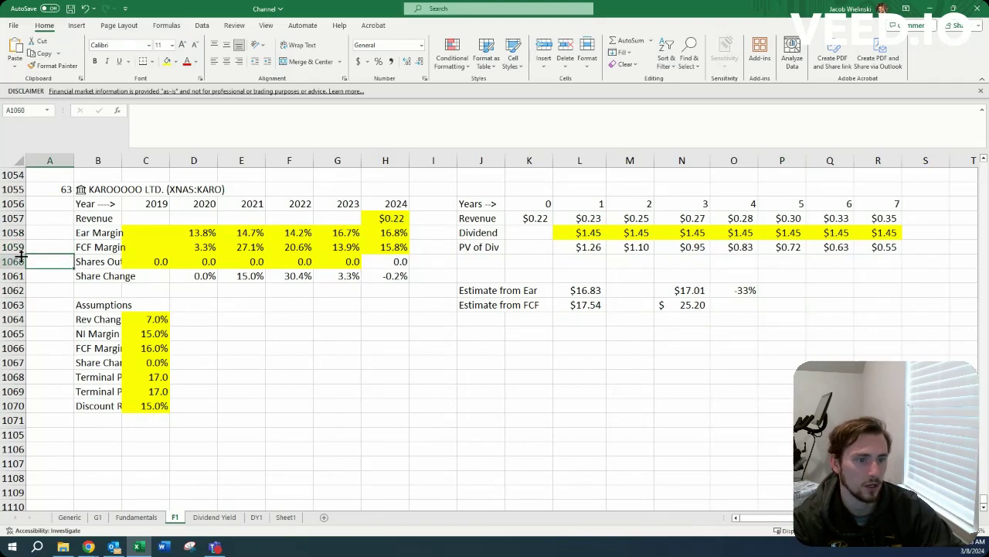